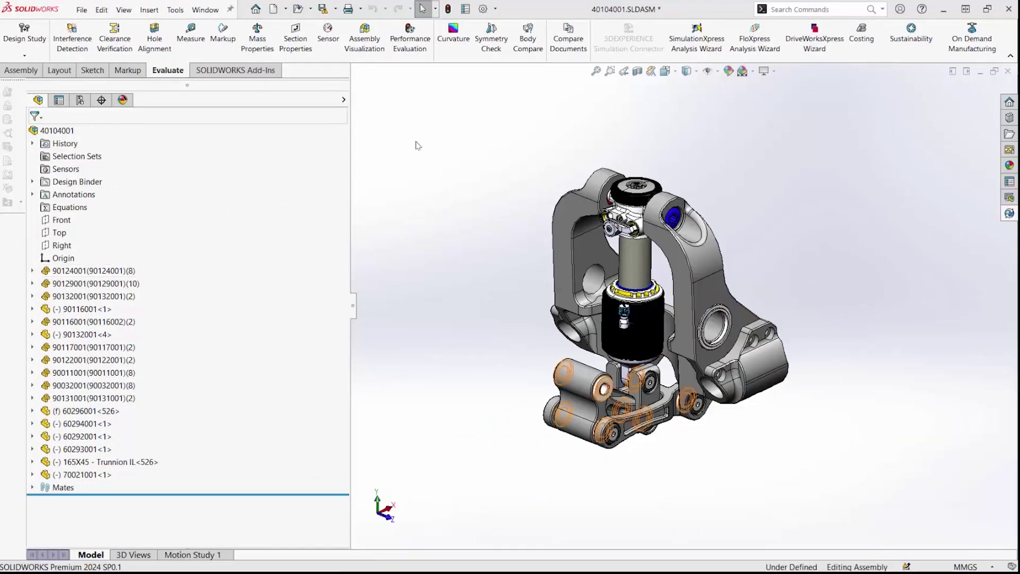
Rank components by mass in Assembly Visualization and pick PDM-<State> as the column property.
click(381, 56)
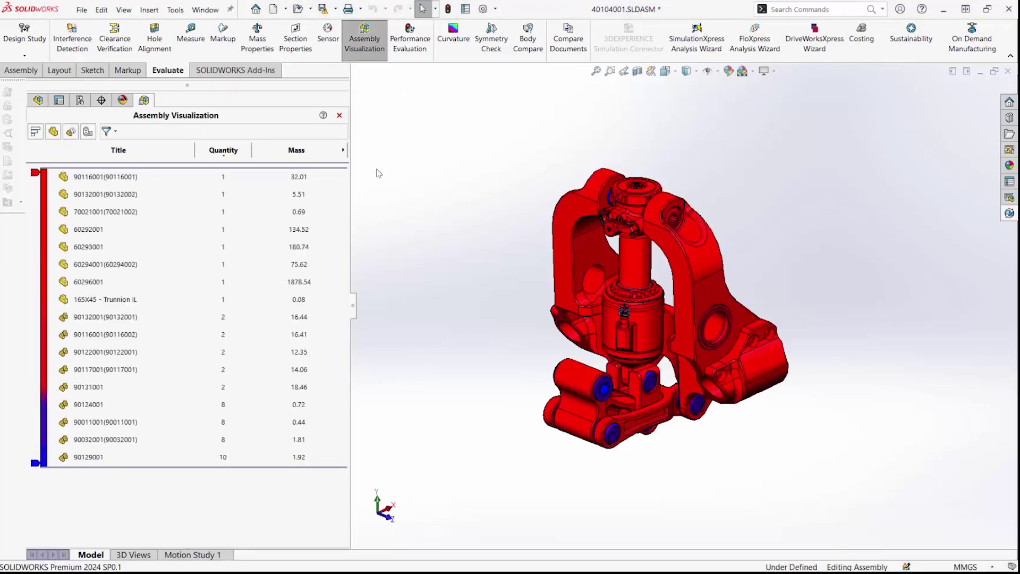
click(344, 151)
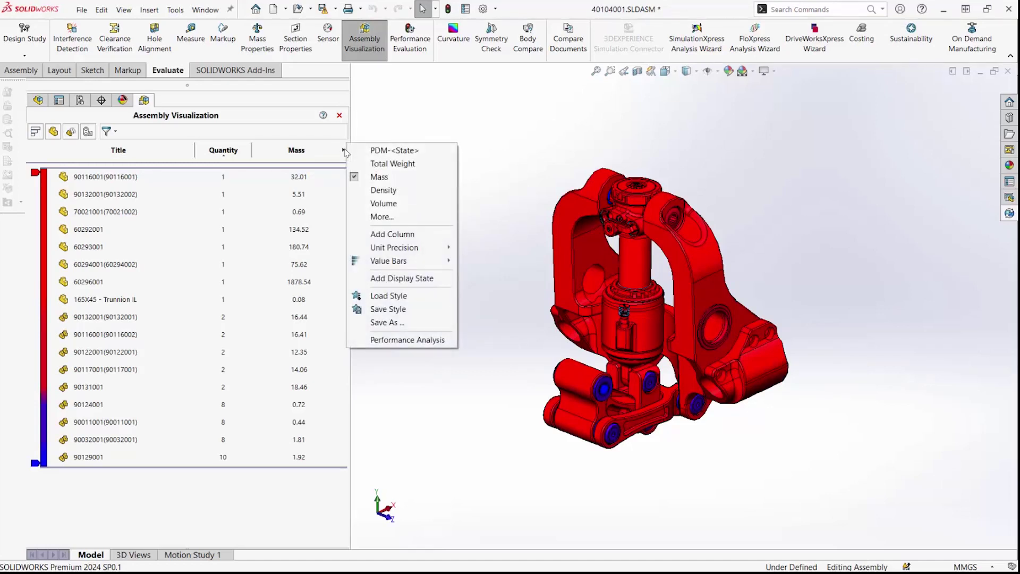
click(389, 217)
click(512, 245)
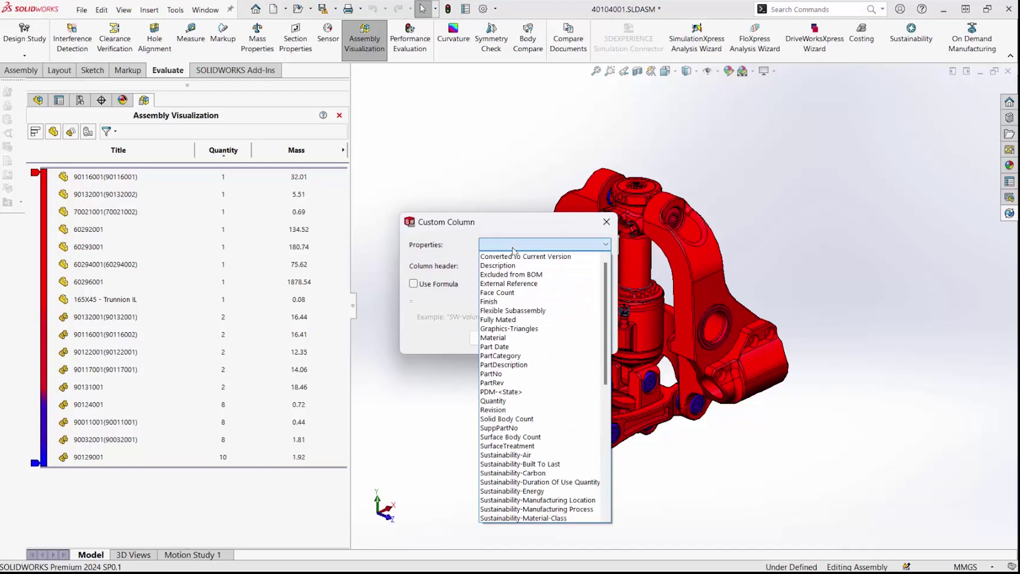
click(531, 393)
Show PDM-<State> in the visualization column and group identical components.
click(502, 343)
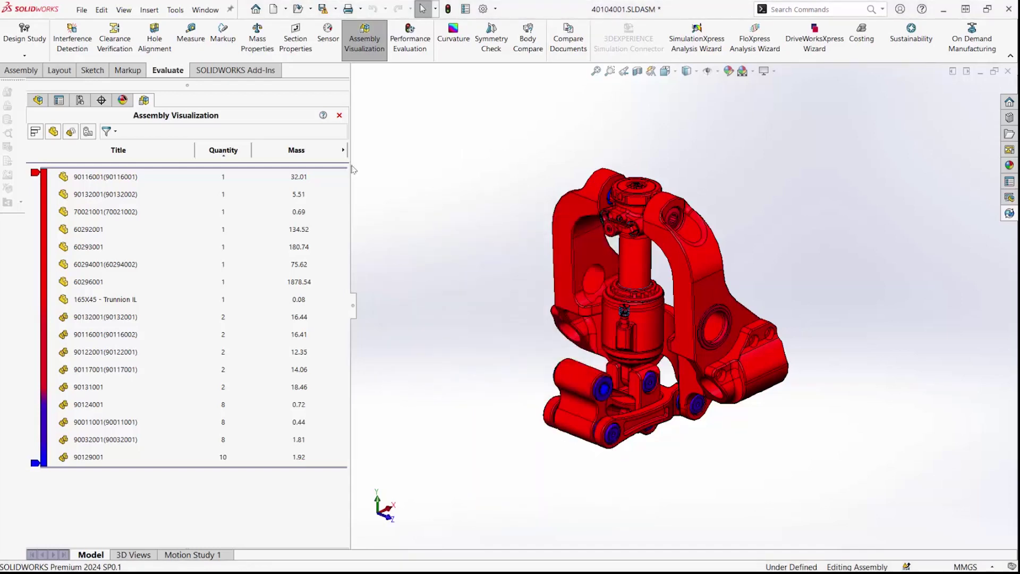
click(343, 151)
click(375, 150)
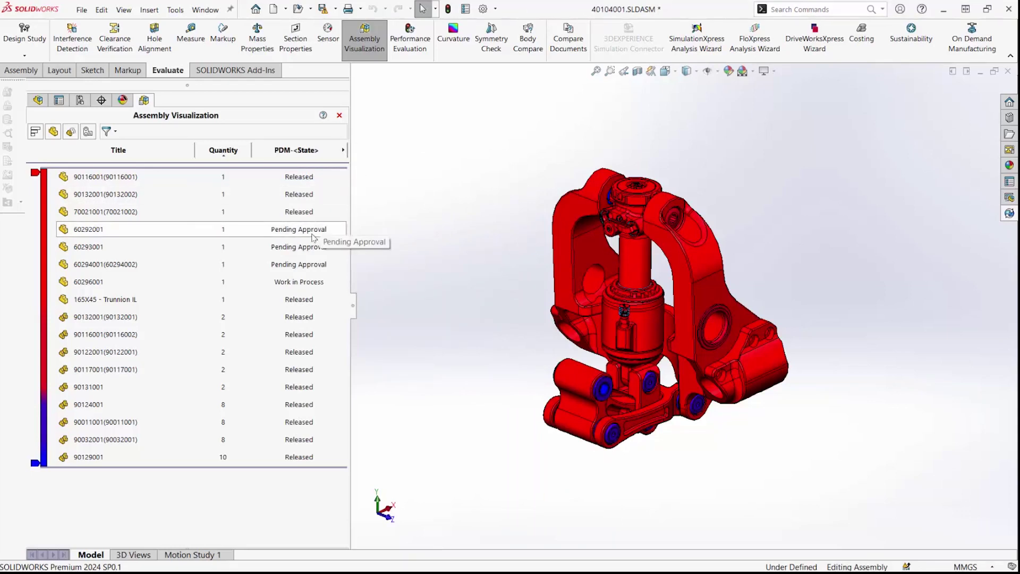
right_click(46, 248)
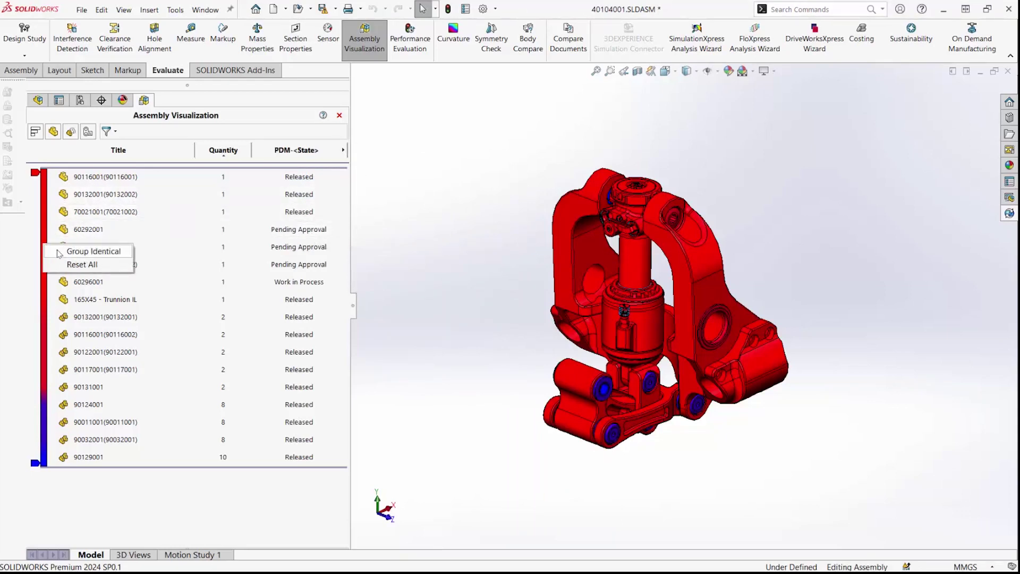
click(60, 252)
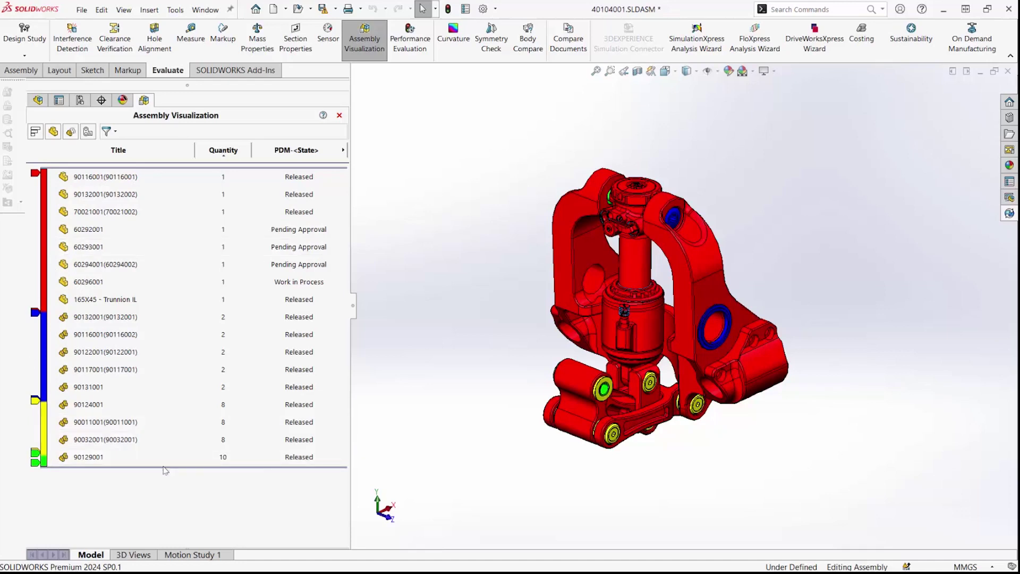
Sort components by PDM state and briefly filter the model to Pending Approval parts.
click(319, 151)
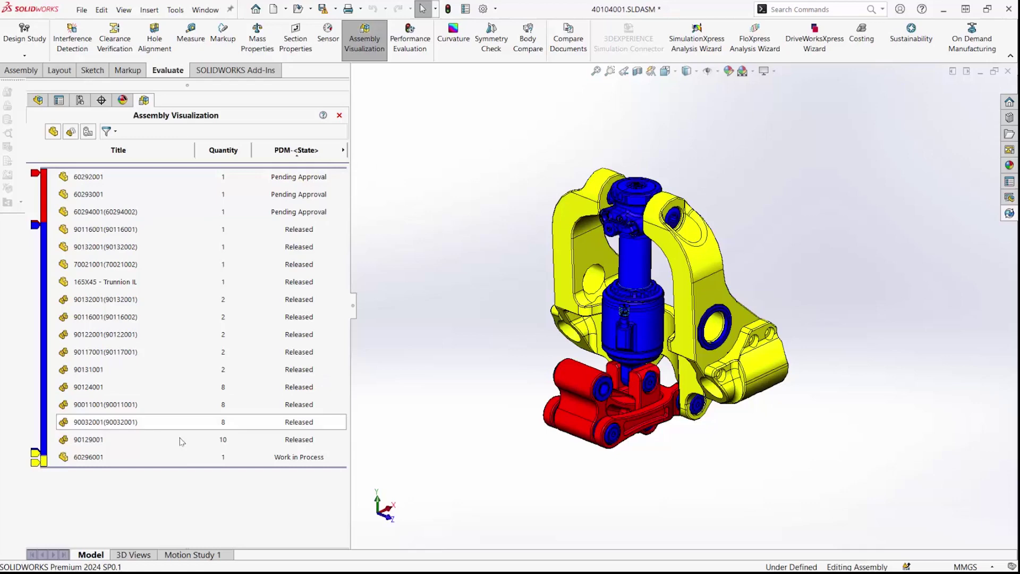
drag(186, 466, 205, 226)
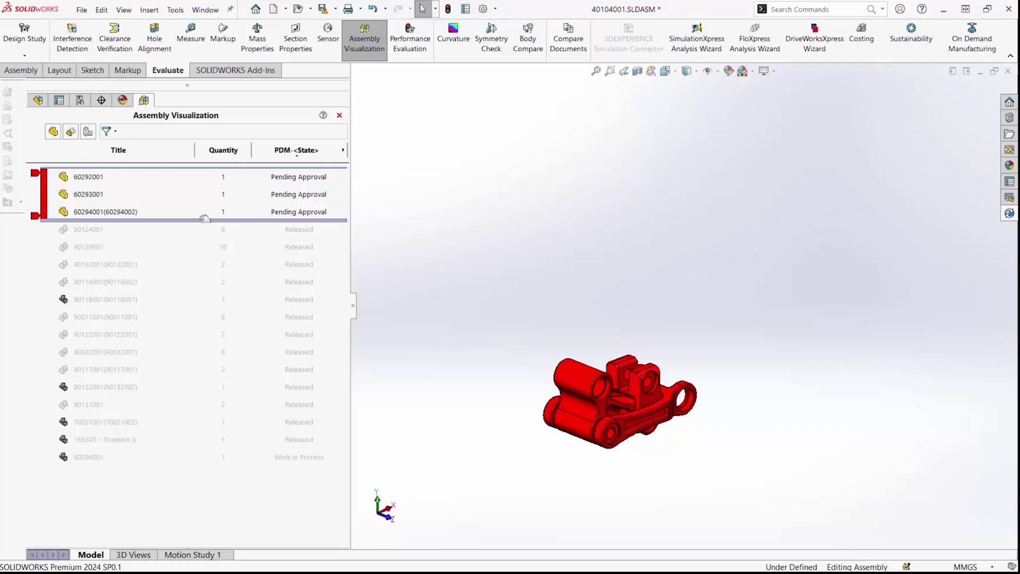
drag(204, 219, 193, 466)
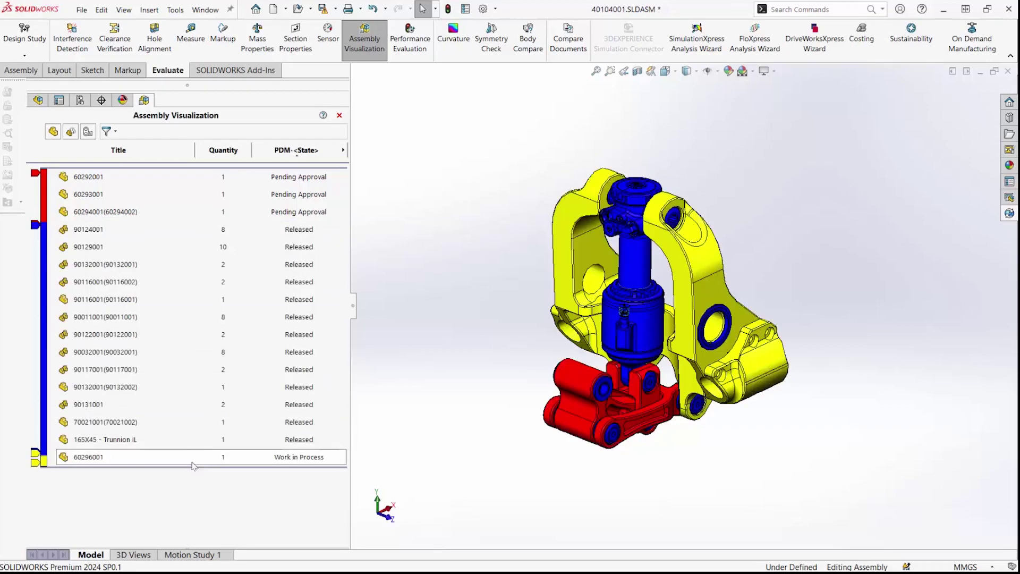
click(343, 151)
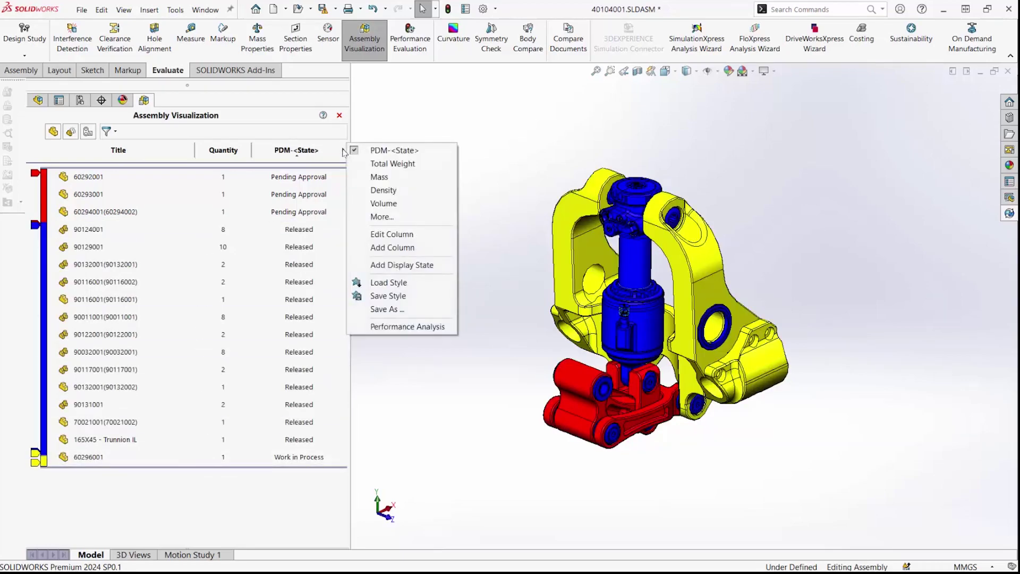
click(418, 265)
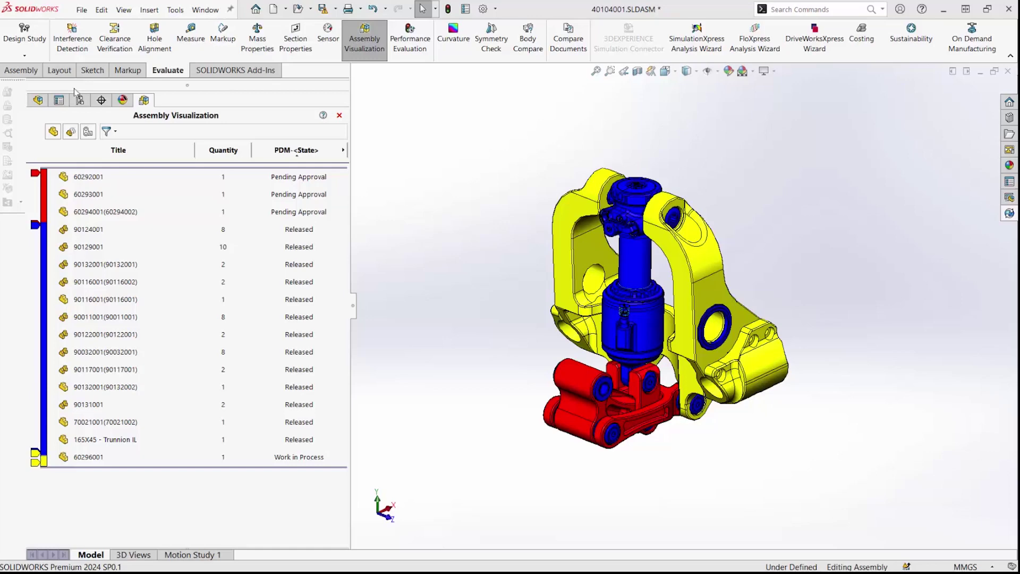
Filter the feature tree by 'design ch' and bring up actions for component 60296001.
click(42, 101)
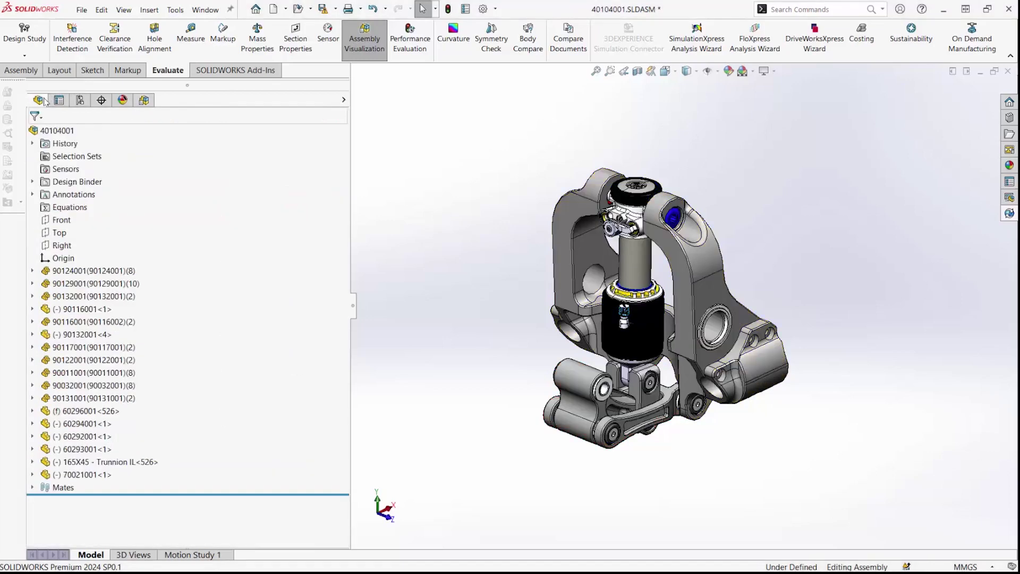
click(108, 116)
text(des)
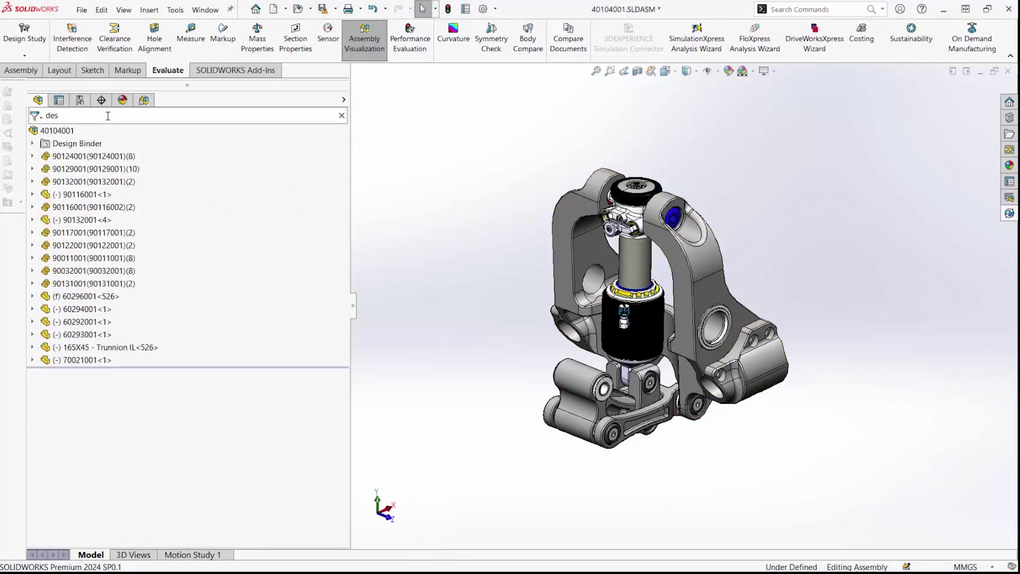
text(ign chan)
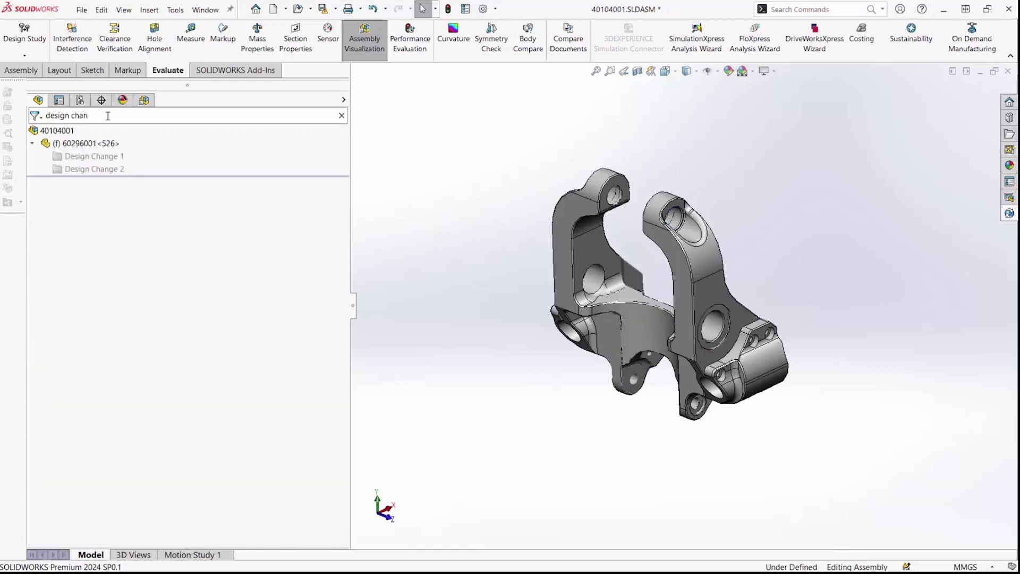
click(88, 143)
right_click(104, 143)
click(114, 122)
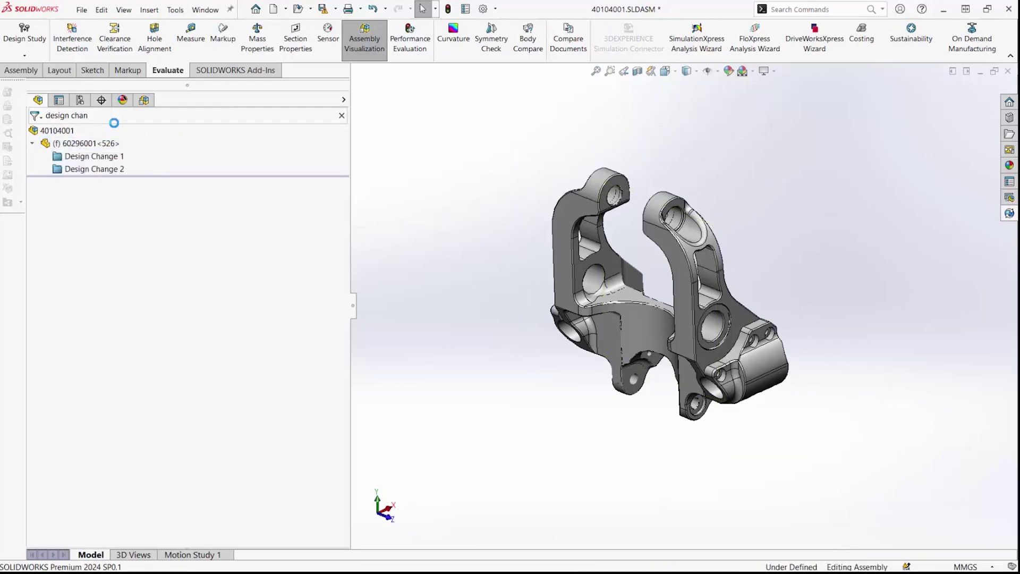
Clear the tree filter, restore the Default display state, and start Submit for Approval.
click(342, 115)
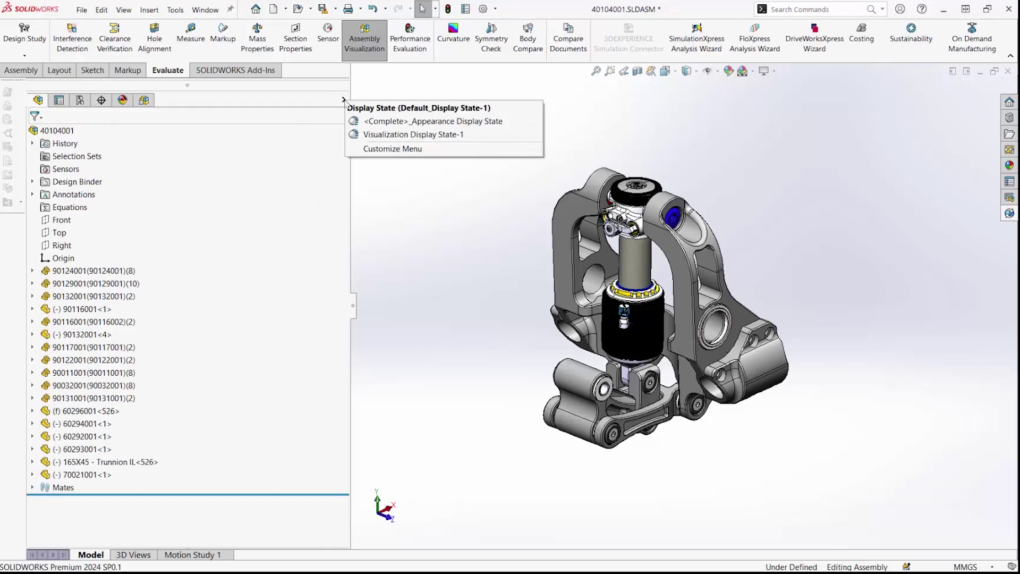
click(382, 136)
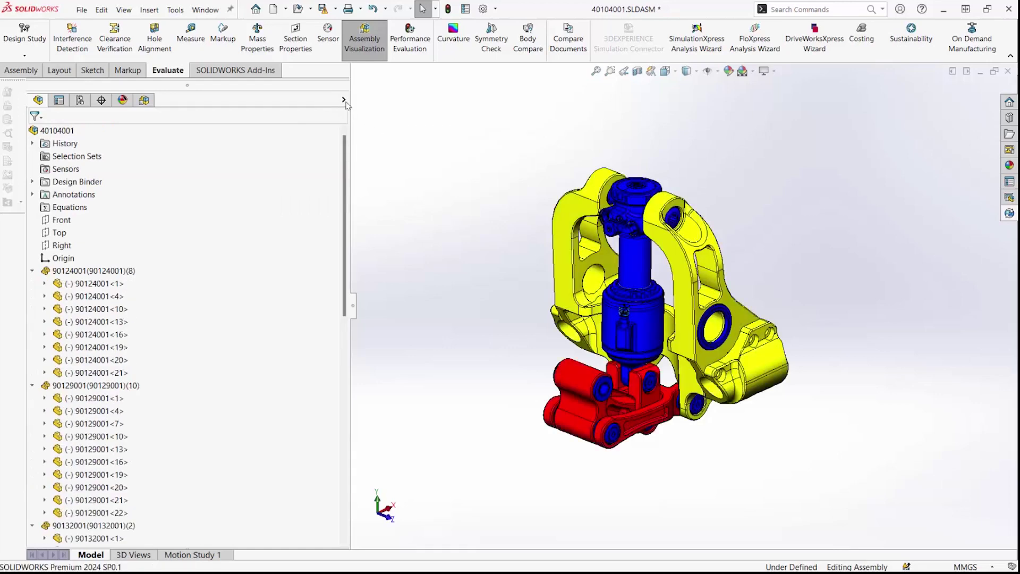
click(348, 108)
click(370, 121)
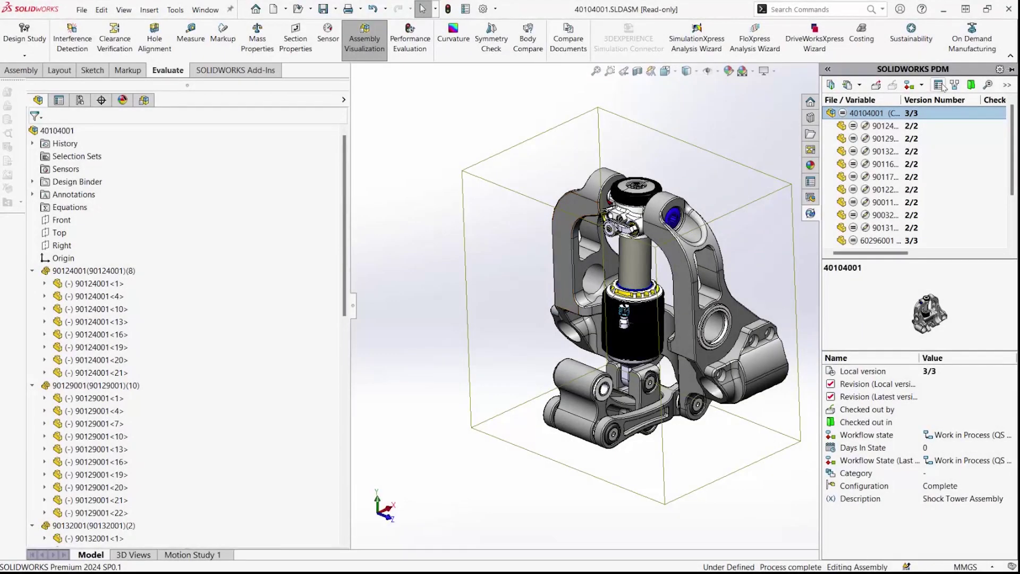
click(915, 85)
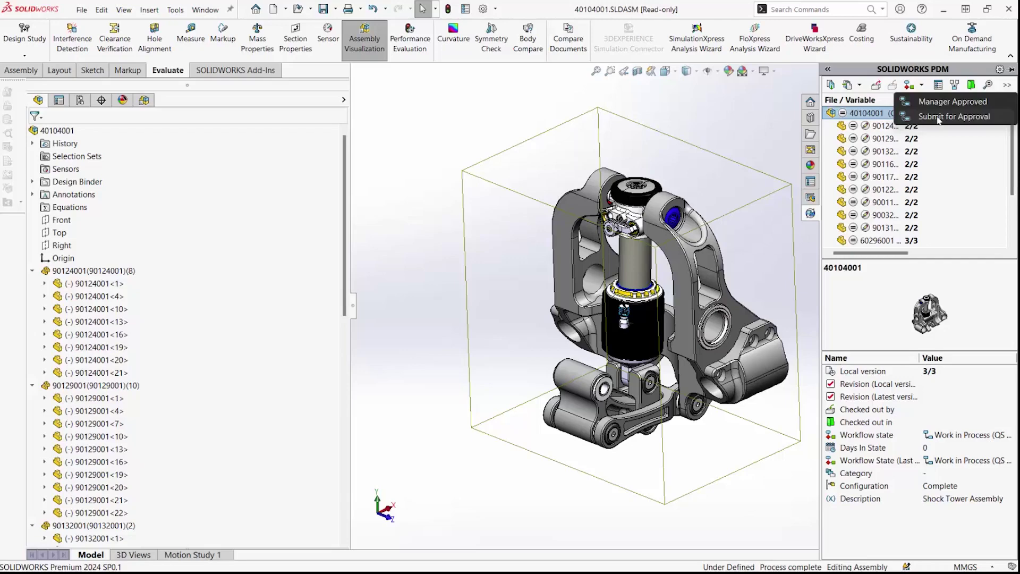
click(939, 118)
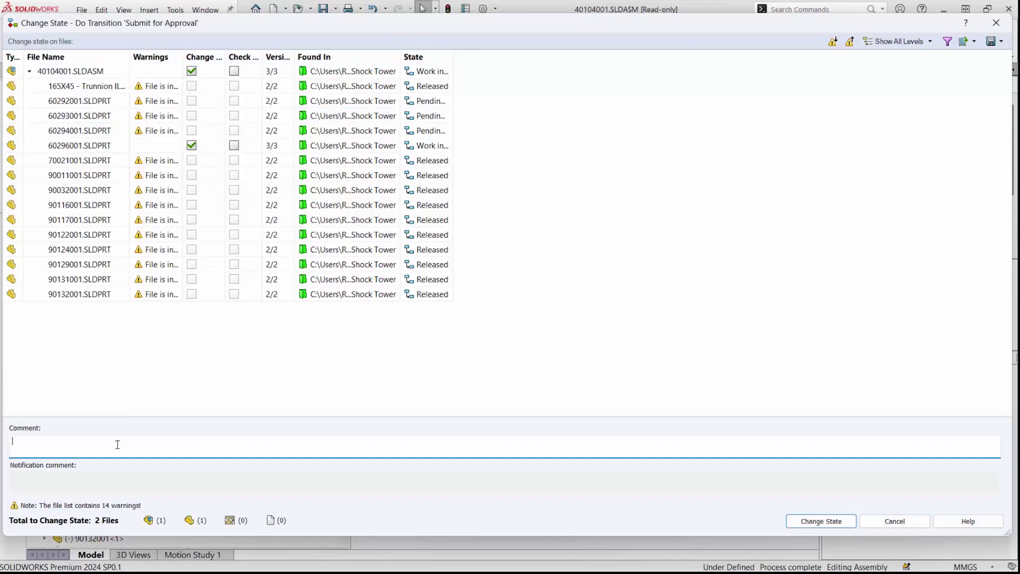
Submit the assembly for approval with the comment 'Please review'.
text(lease review)
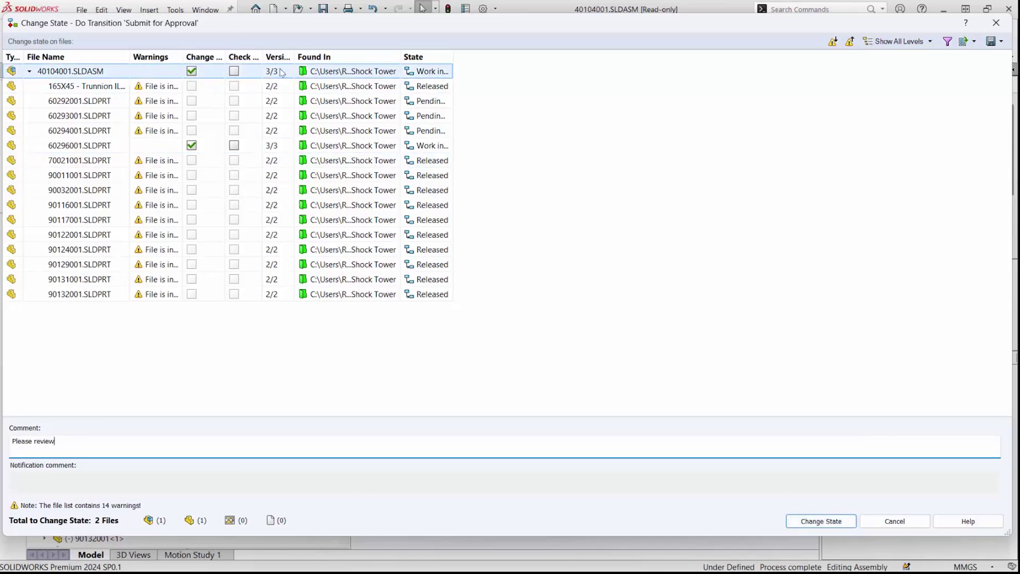
drag(261, 51, 293, 52)
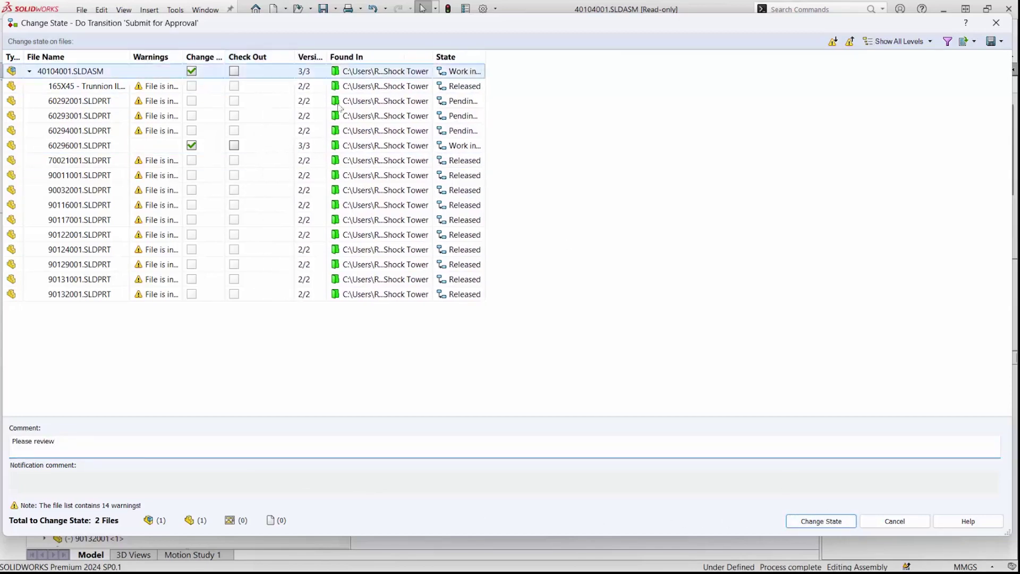
click(833, 521)
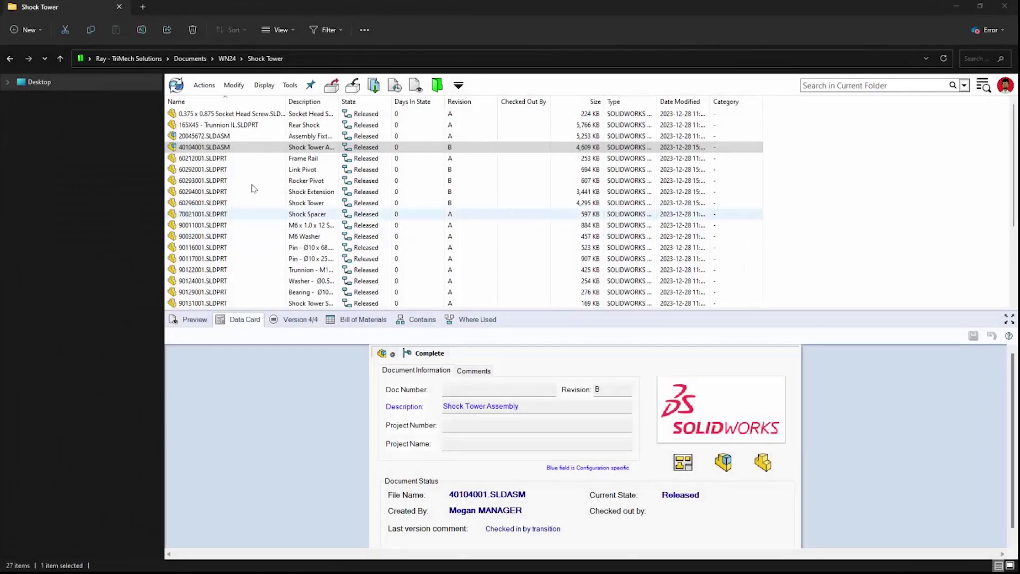
Show the version history of 40104001.SLDASM.
click(261, 149)
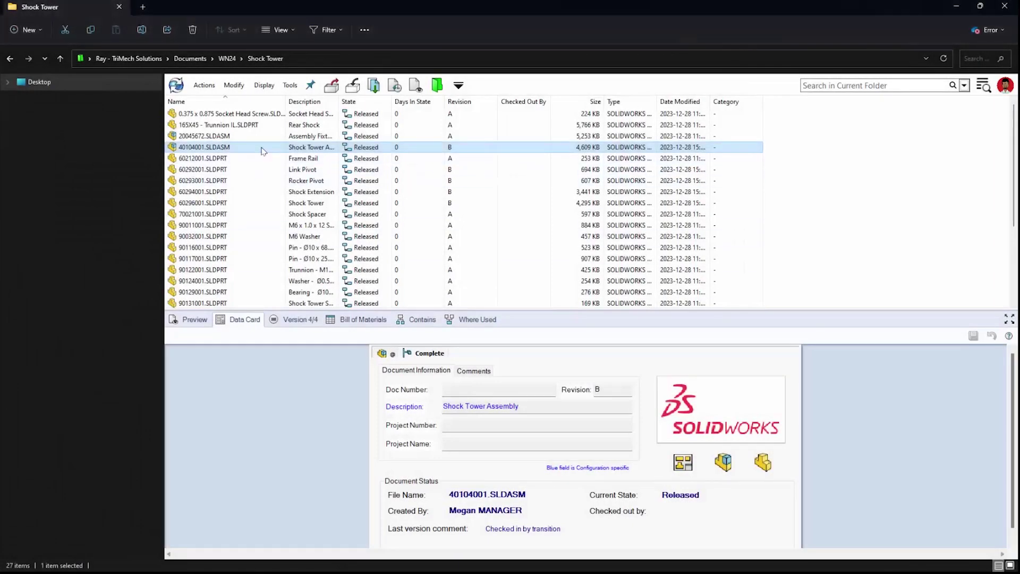
right_click(262, 150)
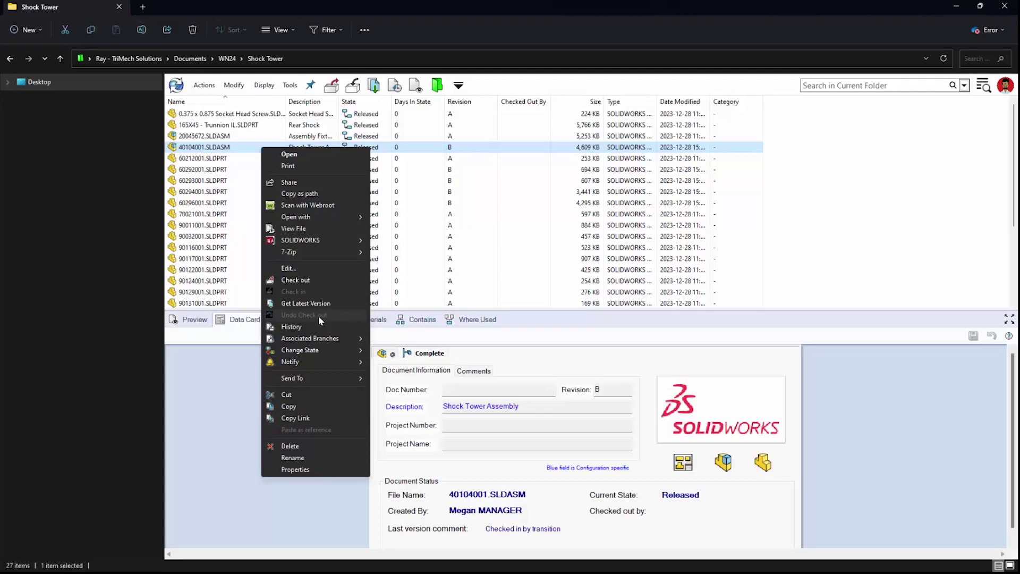
click(291, 327)
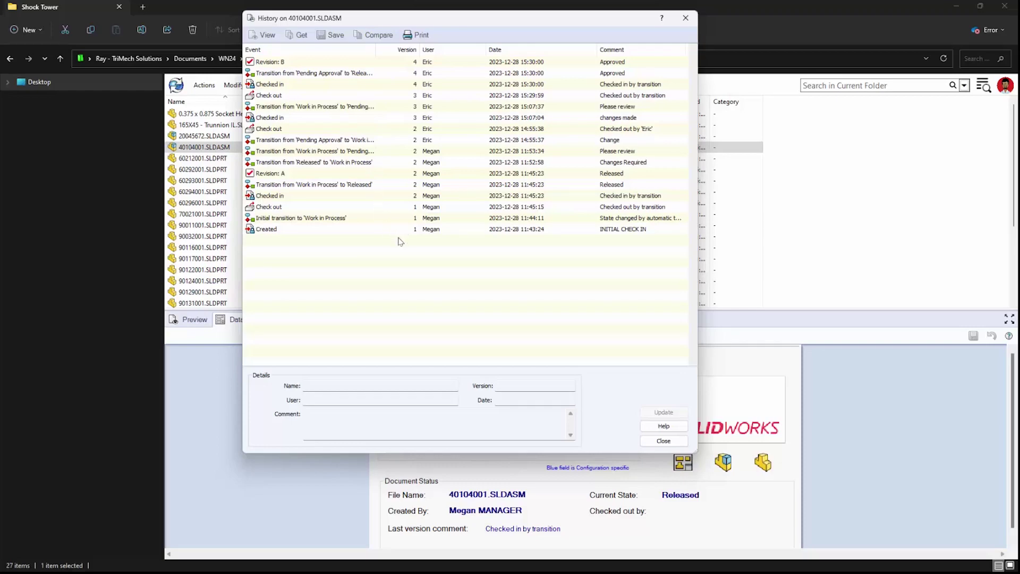
Close History and get the A. Released version of 40104001.SLDASM locally.
click(663, 441)
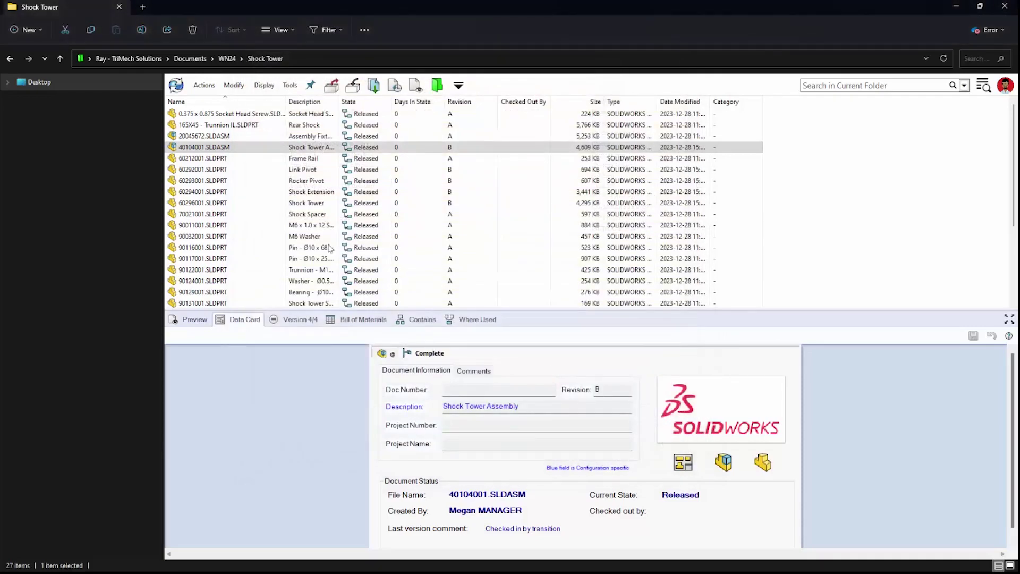
right_click(236, 147)
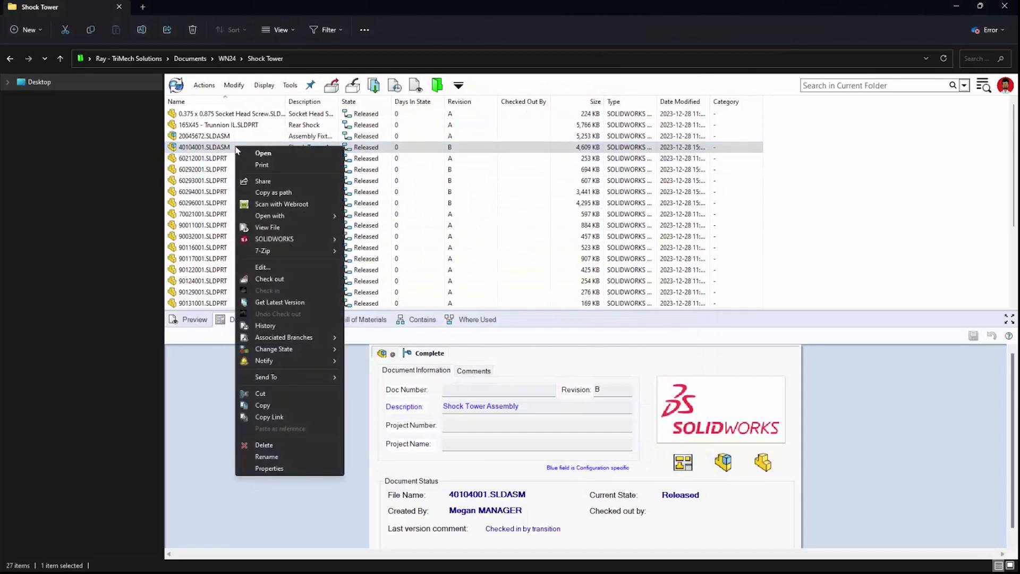
click(221, 149)
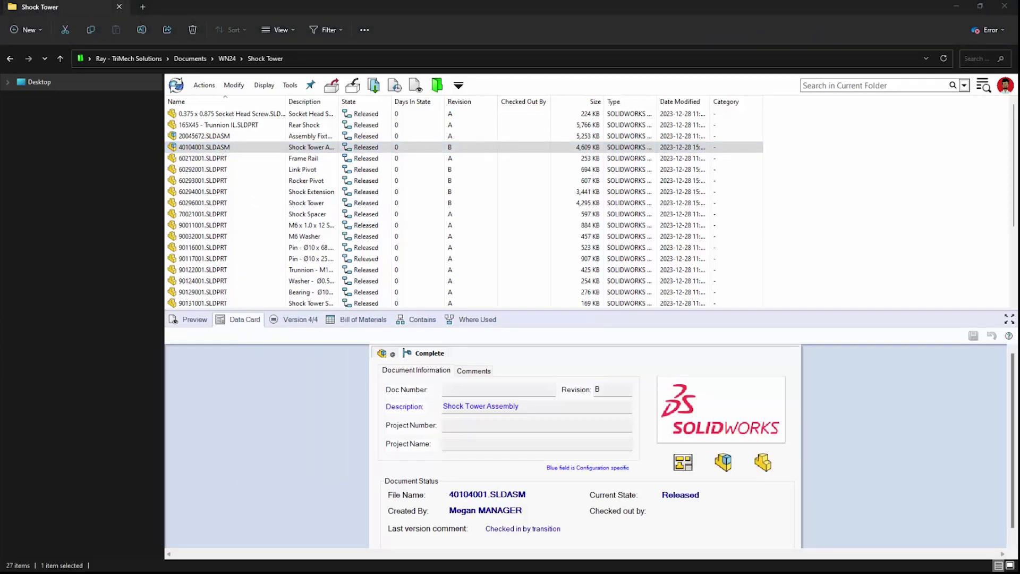
click(207, 85)
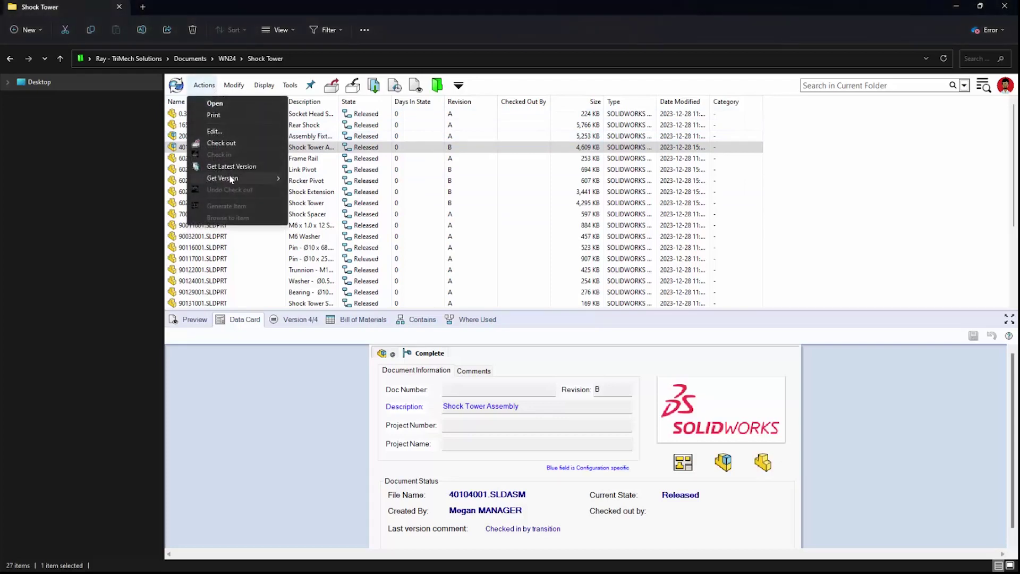
mouse_move(229, 178)
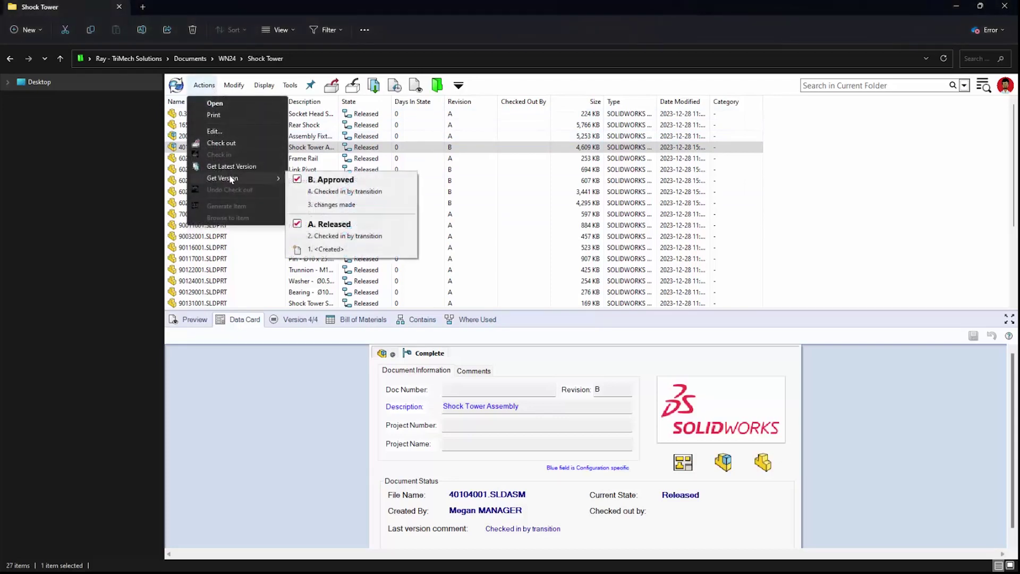
click(367, 225)
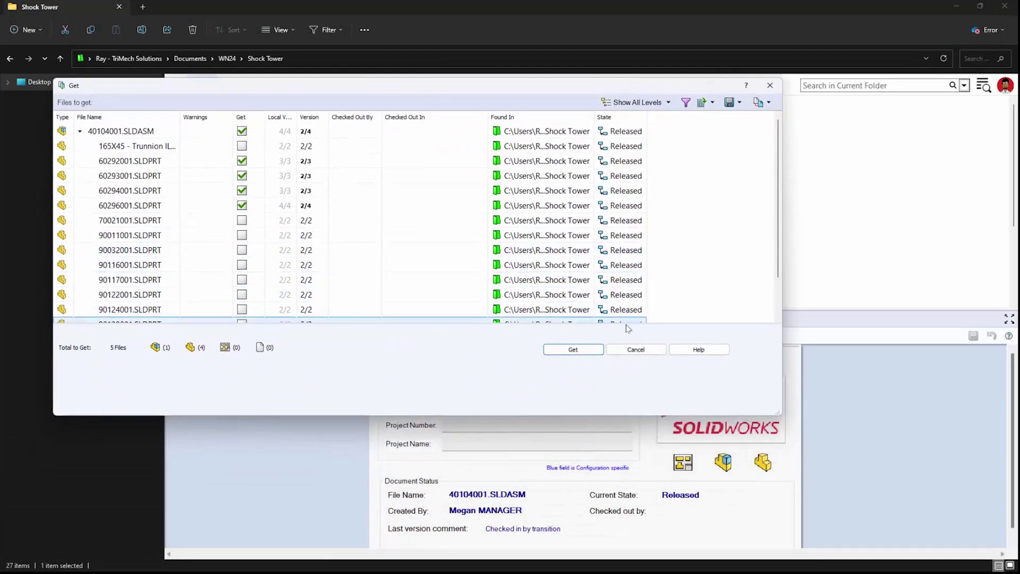
click(591, 350)
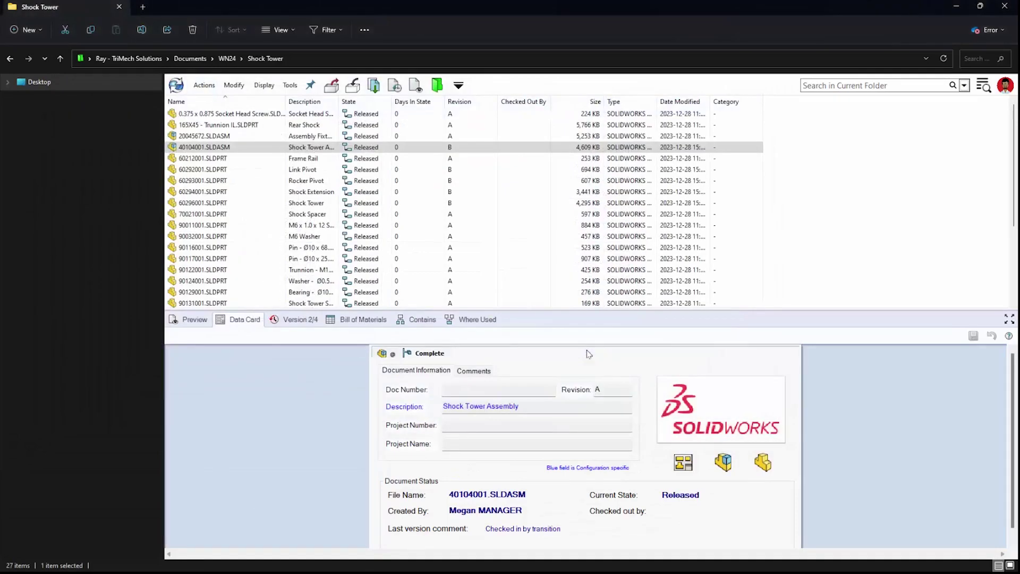
Review Version 2/4 details: latest 4/4 at revision B versus local 2/4 at revision A.
click(293, 319)
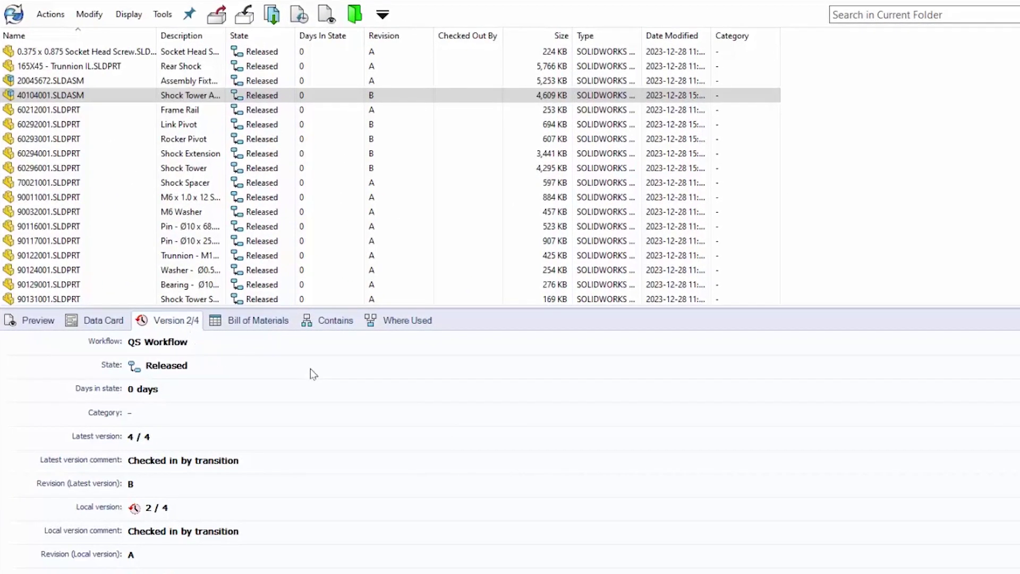
scroll(310, 368, down, 2)
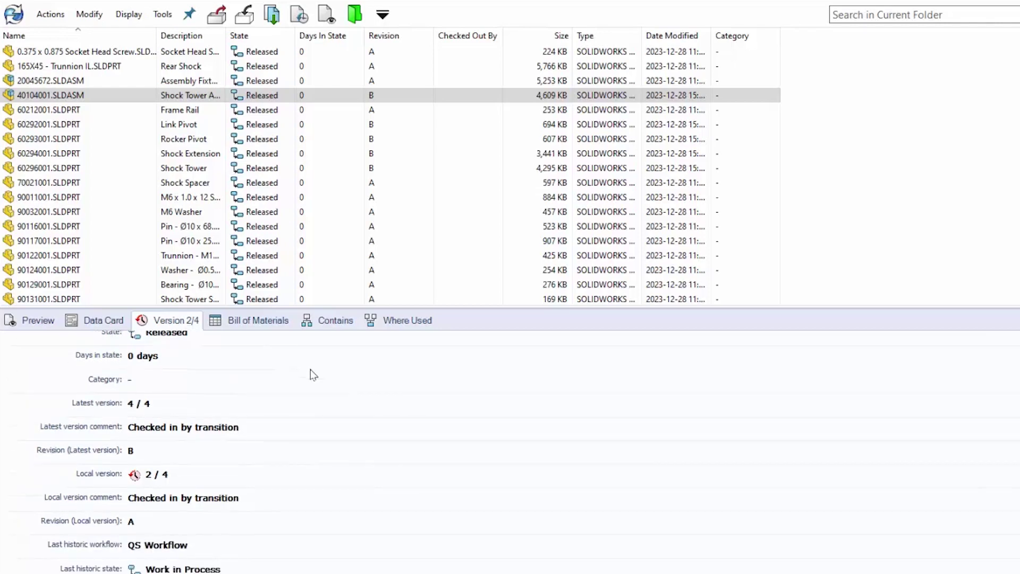
scroll(310, 369, down, 2)
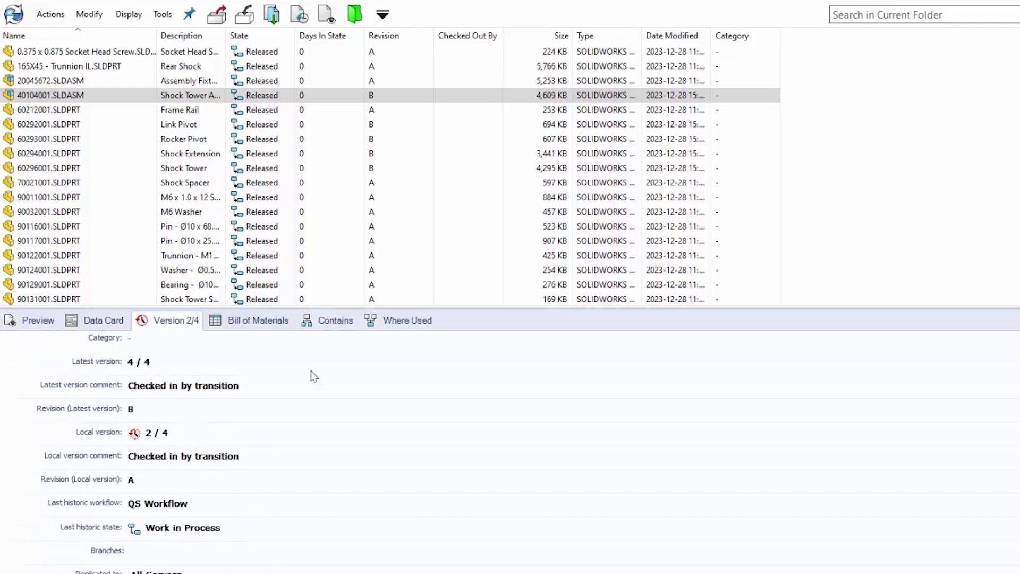
scroll(313, 376, down, 2)
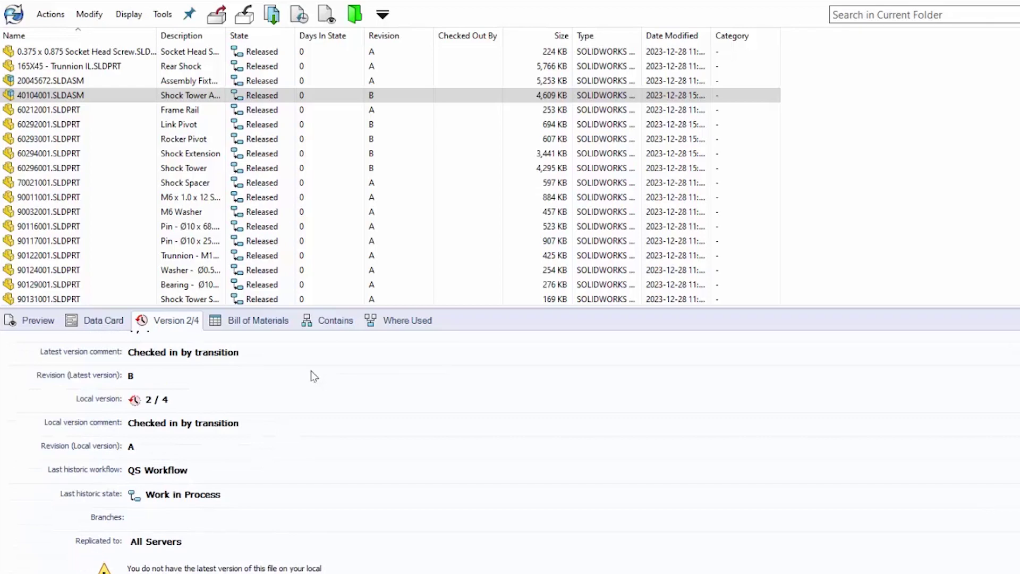
scroll(313, 376, down, 1)
scroll(312, 372, up, 2)
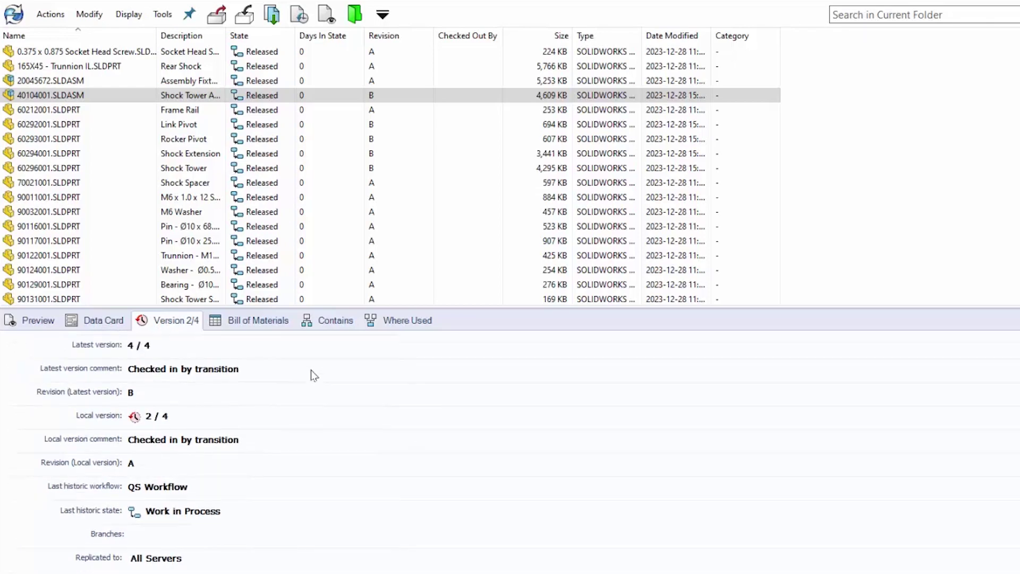
scroll(311, 375, up, 2)
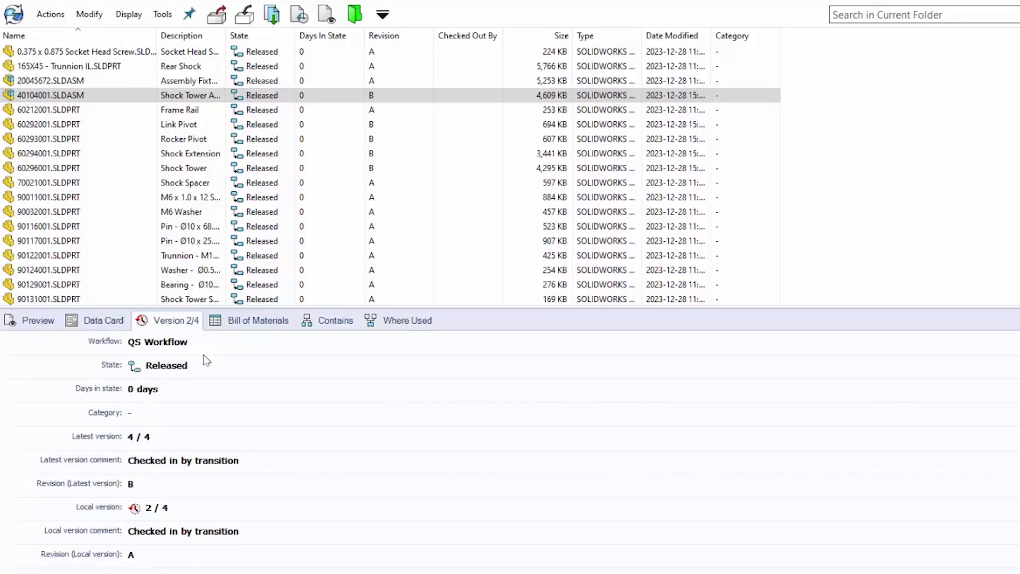
Load the saved 40104001.SLDASM.1.BOM and compare it with another BOM version.
click(259, 321)
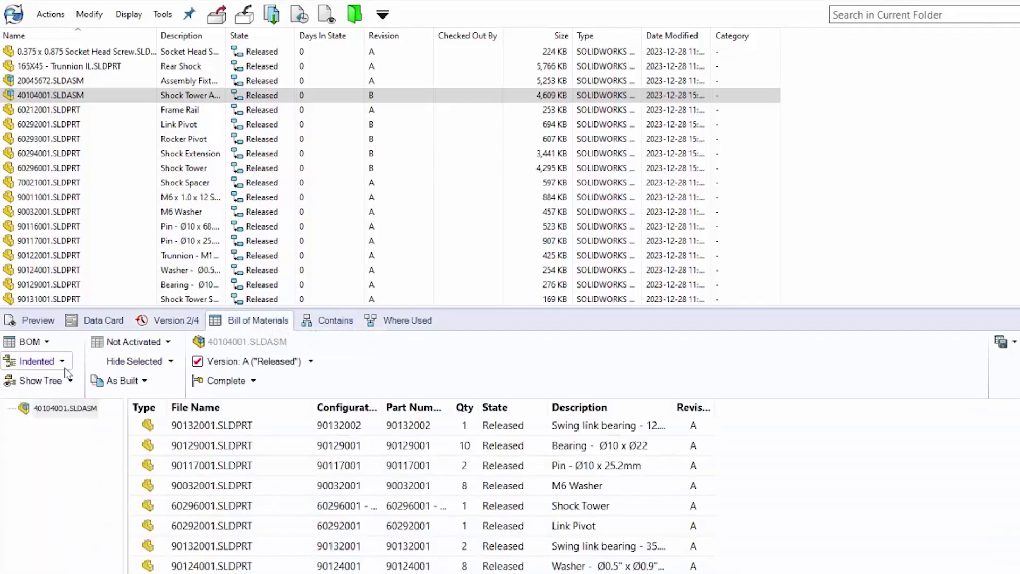
click(47, 342)
click(51, 363)
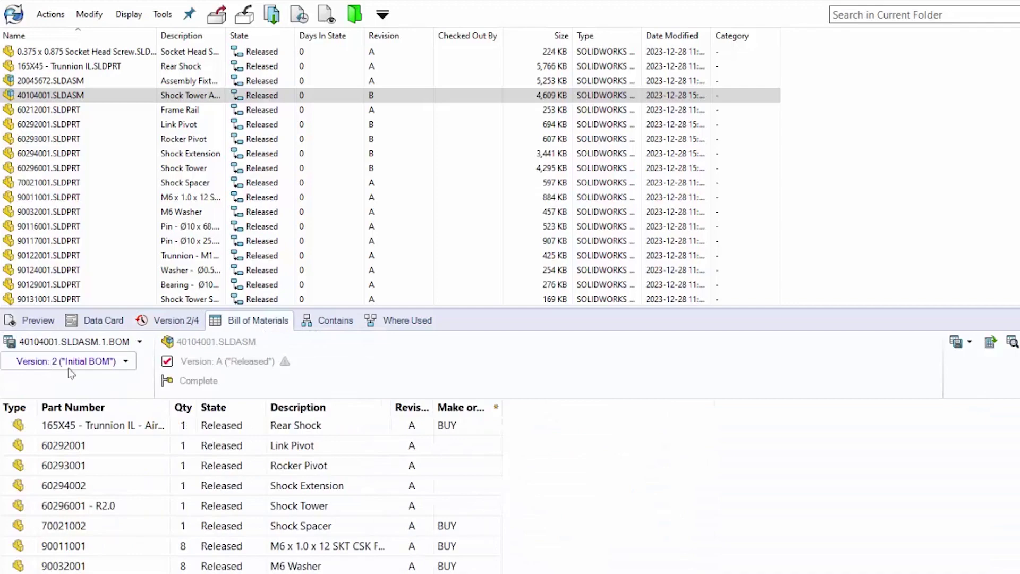
click(991, 342)
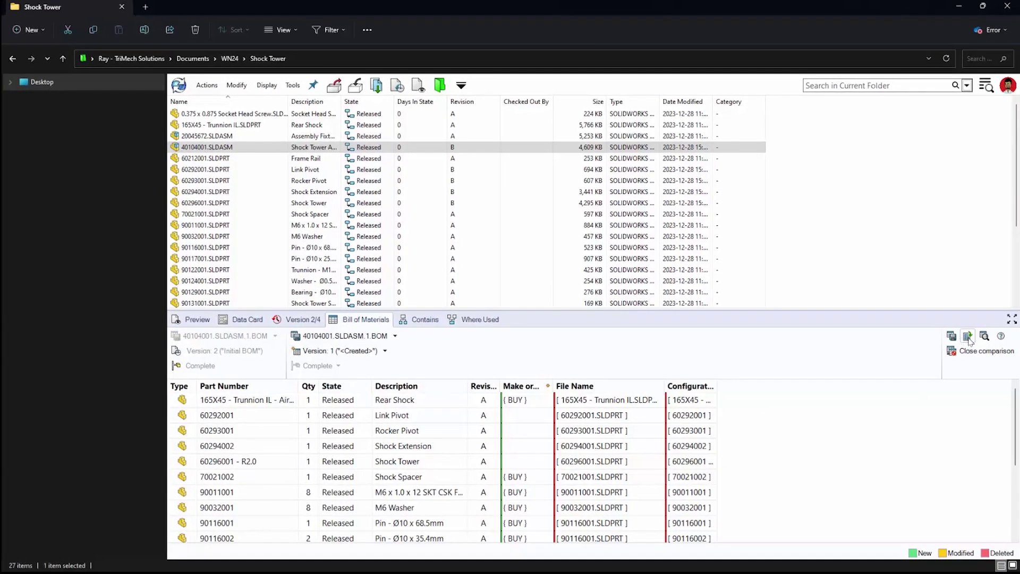
click(969, 352)
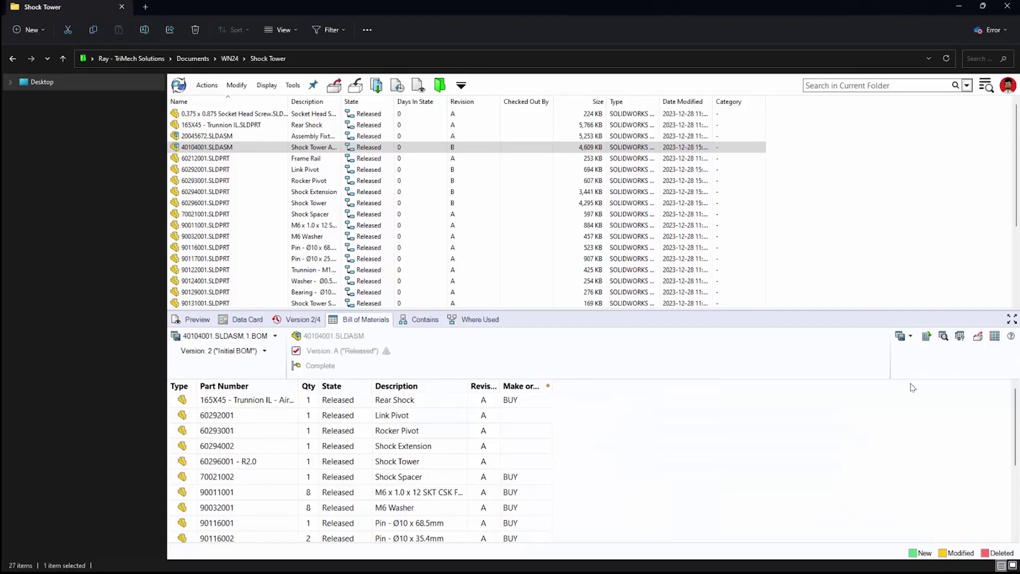
click(911, 336)
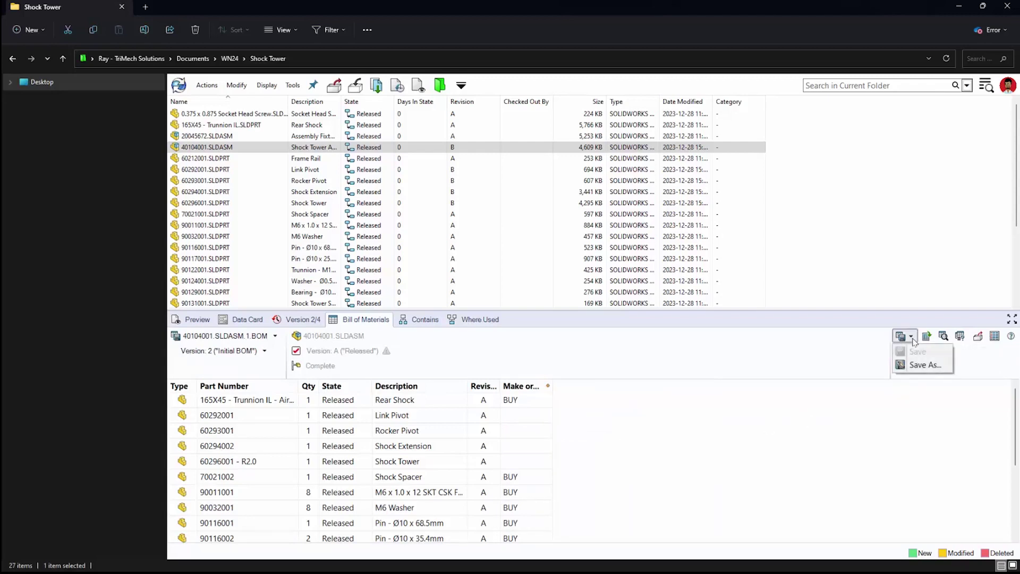
click(845, 348)
Check out the BOM and set Make or Buy to MAKE for Link Pivot, Rocker Pivot, Shock Extension, Shock Tower.
click(978, 340)
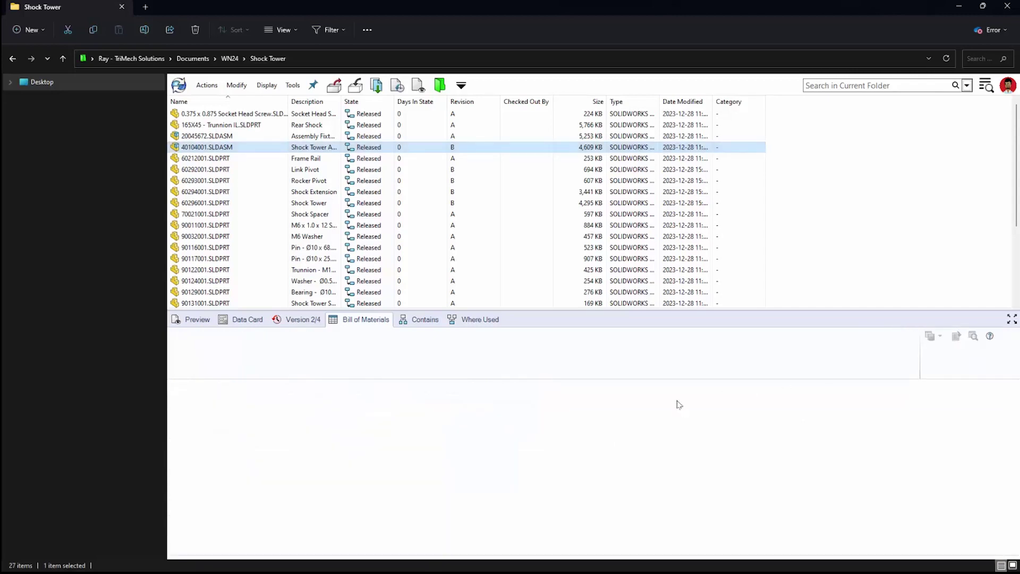
click(531, 418)
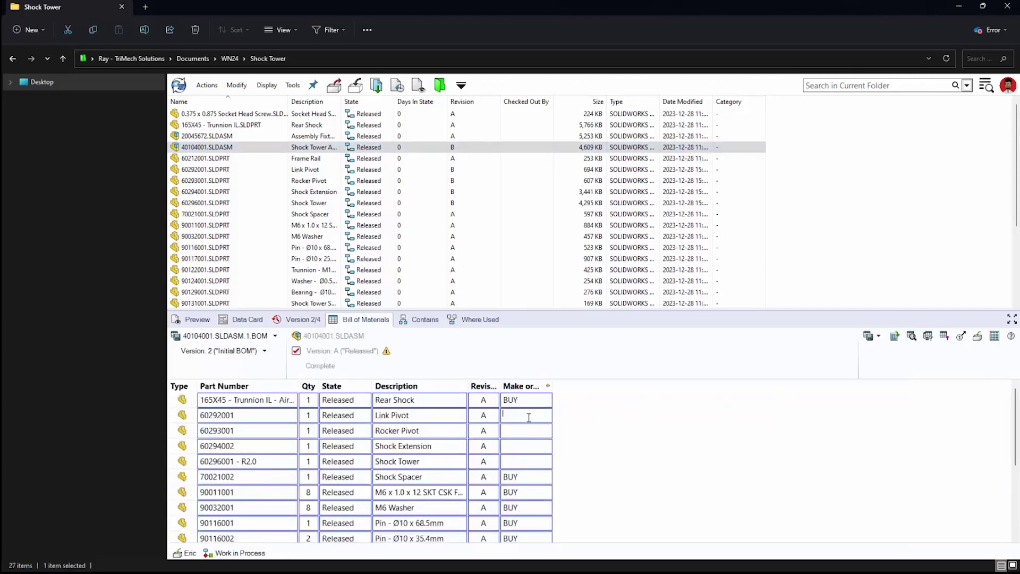
click(523, 432)
click(526, 447)
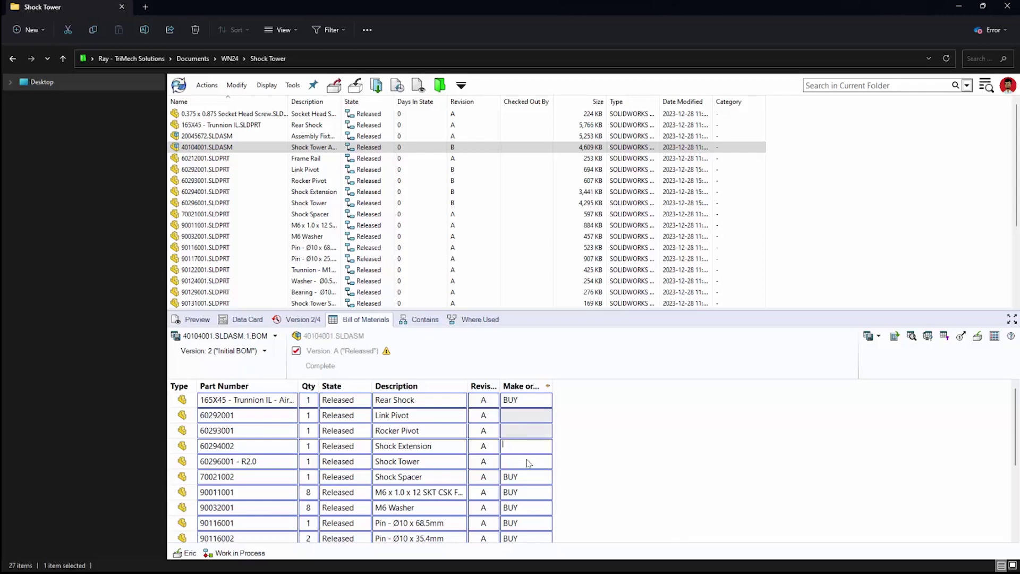
click(528, 462)
right_click(528, 464)
click(550, 466)
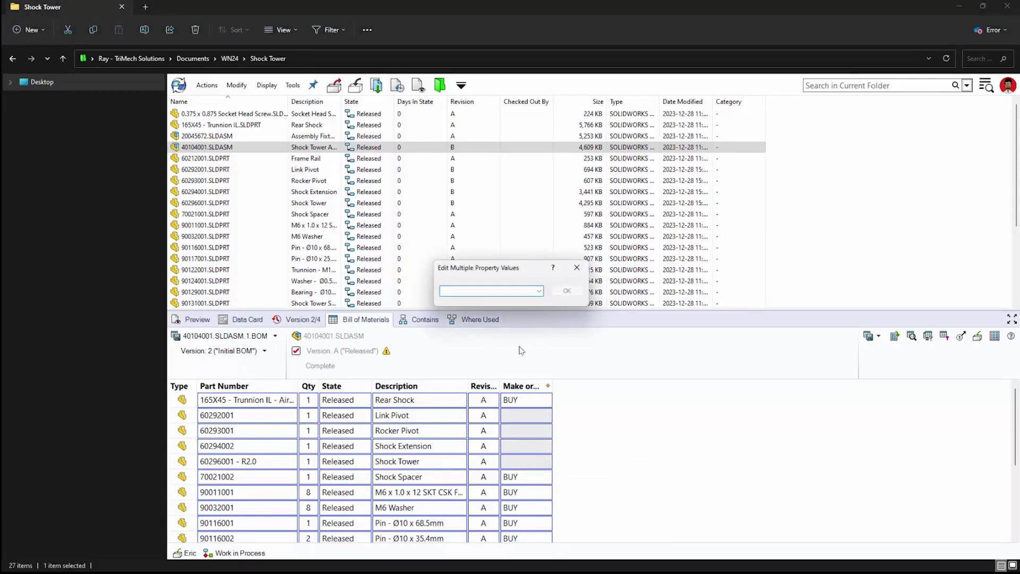
text(MAKE)
click(567, 290)
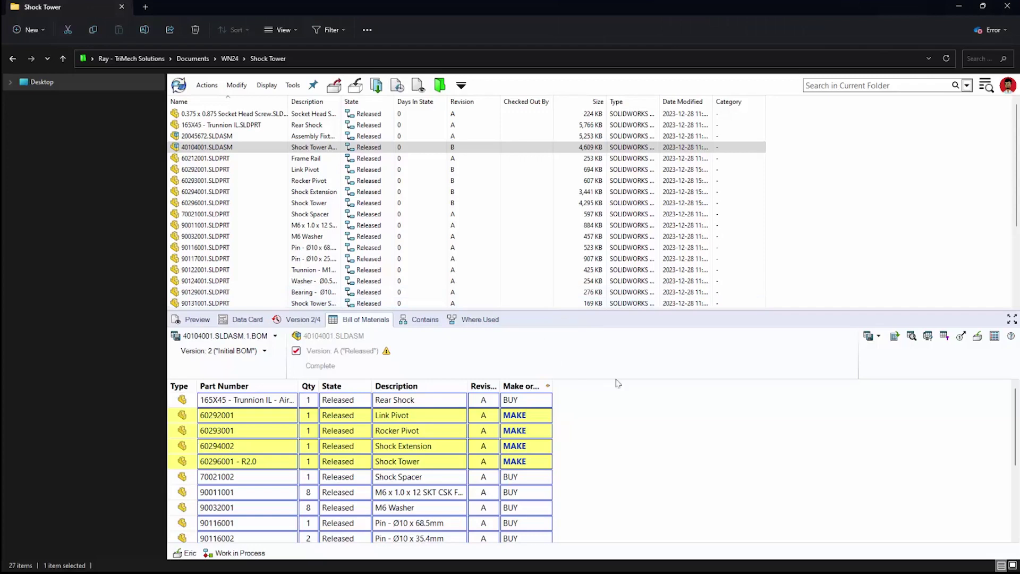
Save the BOM with MAKE for the four parts and start a check-in with comment 'MAKE'.
click(879, 343)
click(886, 352)
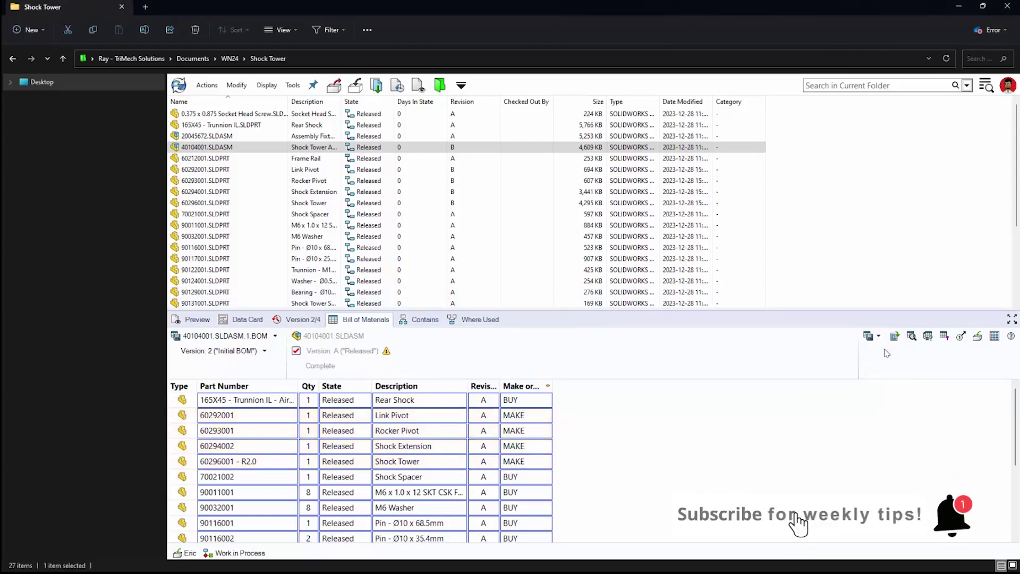
click(977, 336)
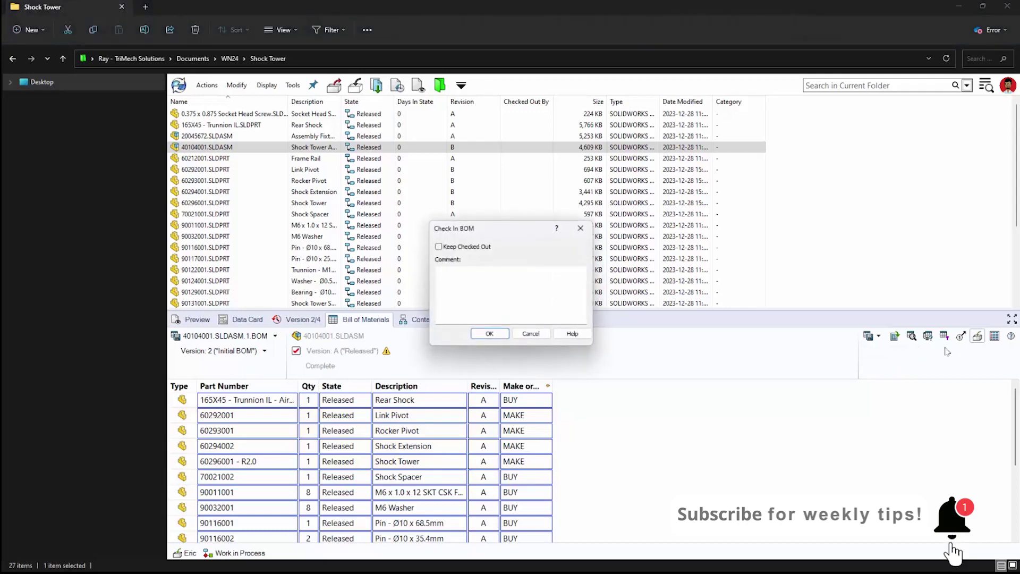
click(510, 290)
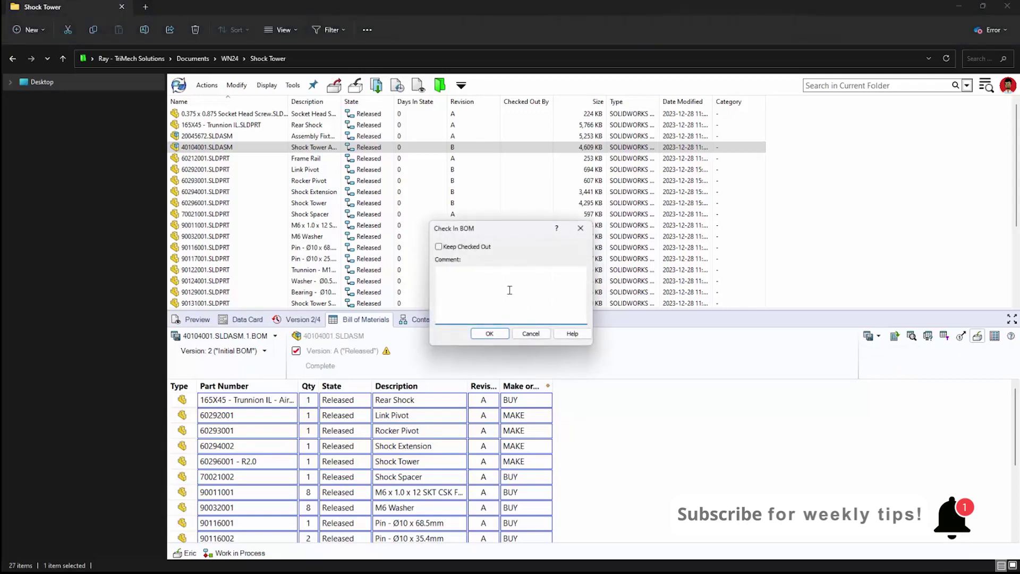
text(MAKE)
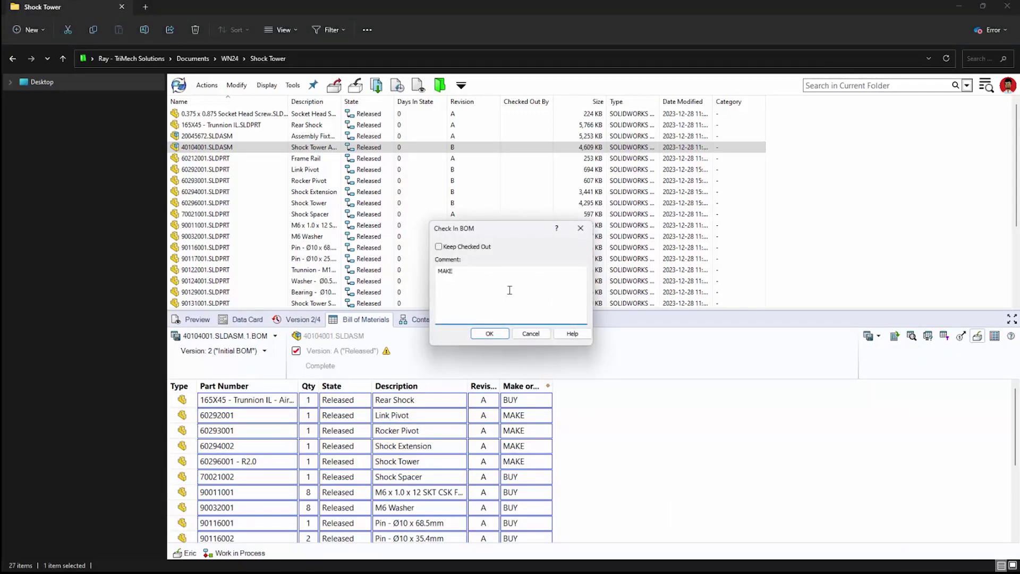